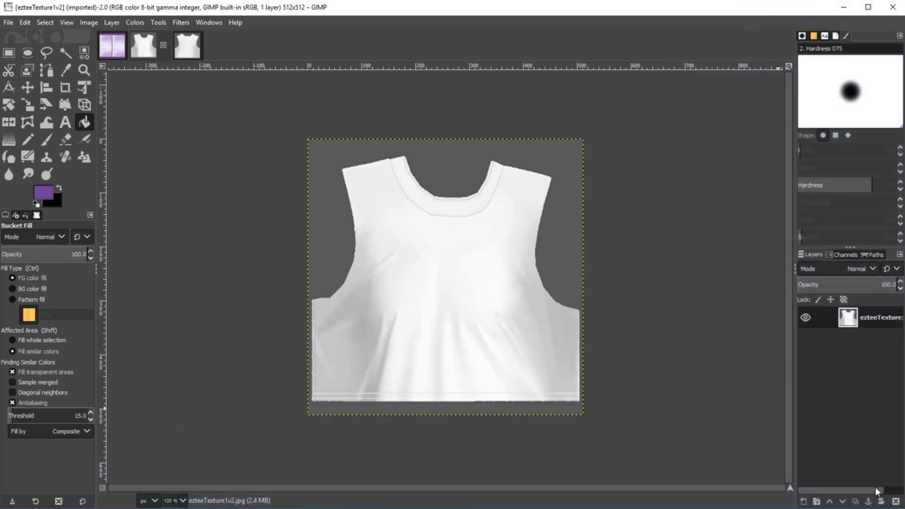
Add a new transparent layer to the shirt texture and fill it with purple
{"action": "left_click", "coordinate": [804, 503]}
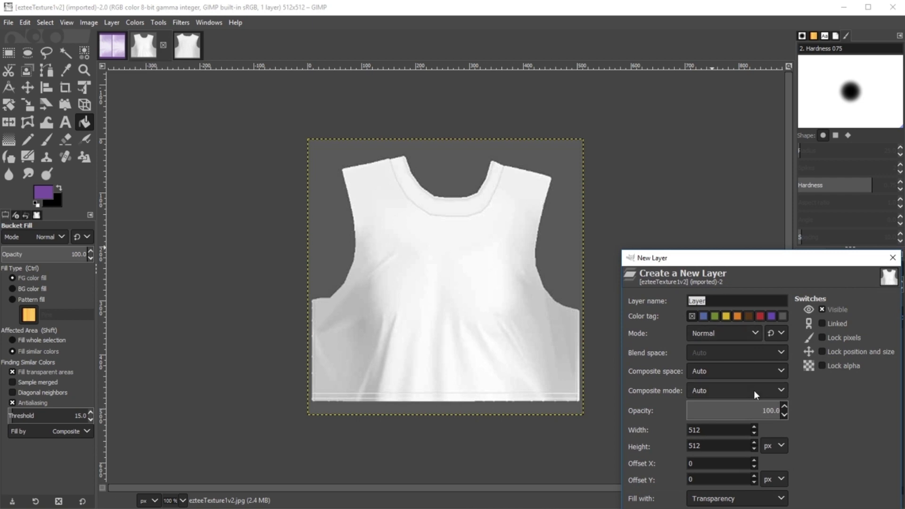
{"action": "key", "text": "Return"}
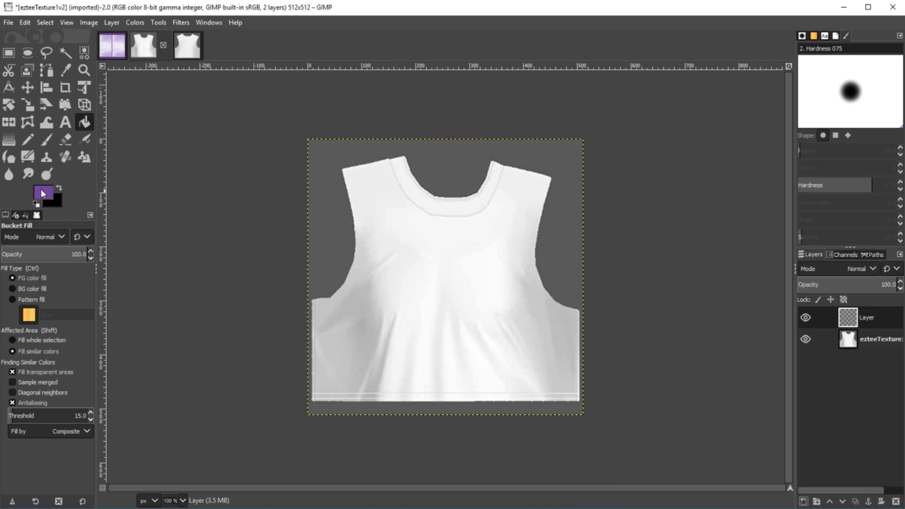
{"action": "left_click", "coordinate": [41, 190]}
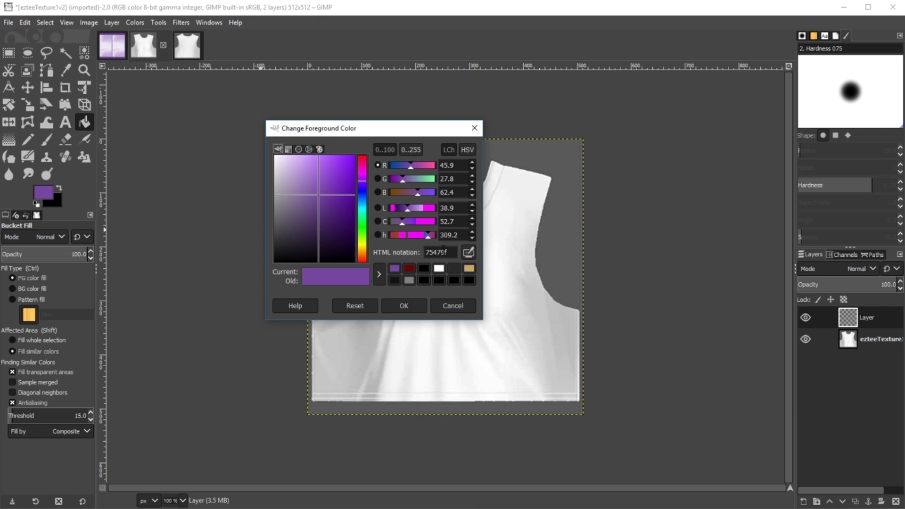
{"action": "left_click", "coordinate": [411, 306]}
{"action": "left_click", "coordinate": [370, 214]}
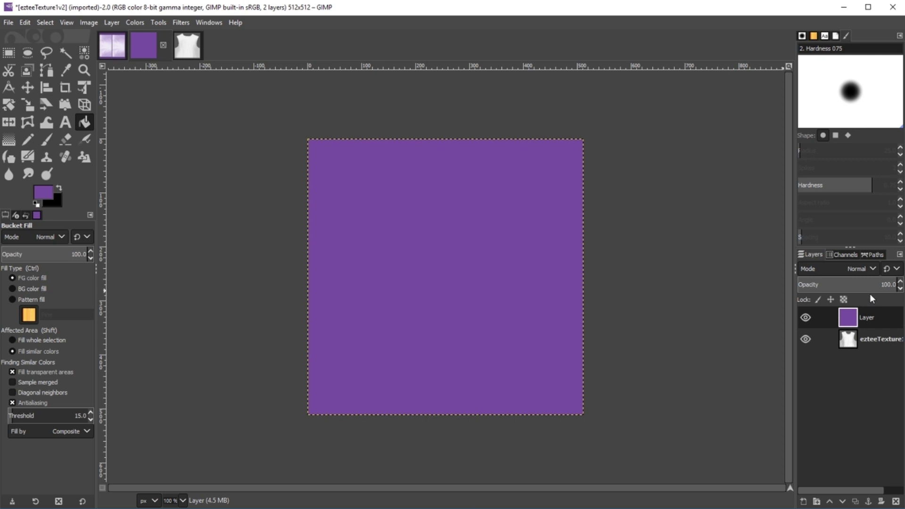
Set the purple layer's blend mode to HSL Color, then open Export As
{"action": "left_click", "coordinate": [873, 268]}
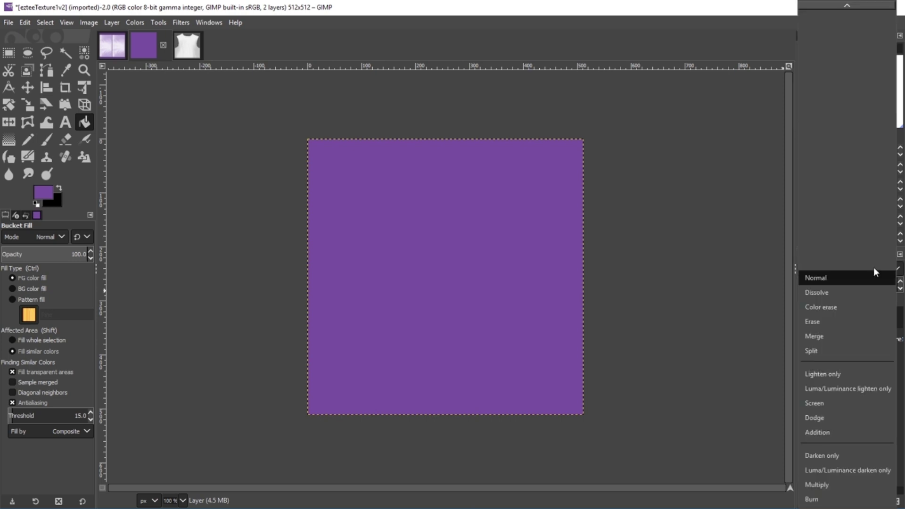
{"action": "scroll", "coordinate": [848, 415], "scroll_direction": "down", "scroll_amount": 5}
{"action": "scroll", "coordinate": [832, 429], "scroll_direction": "down", "scroll_amount": 3}
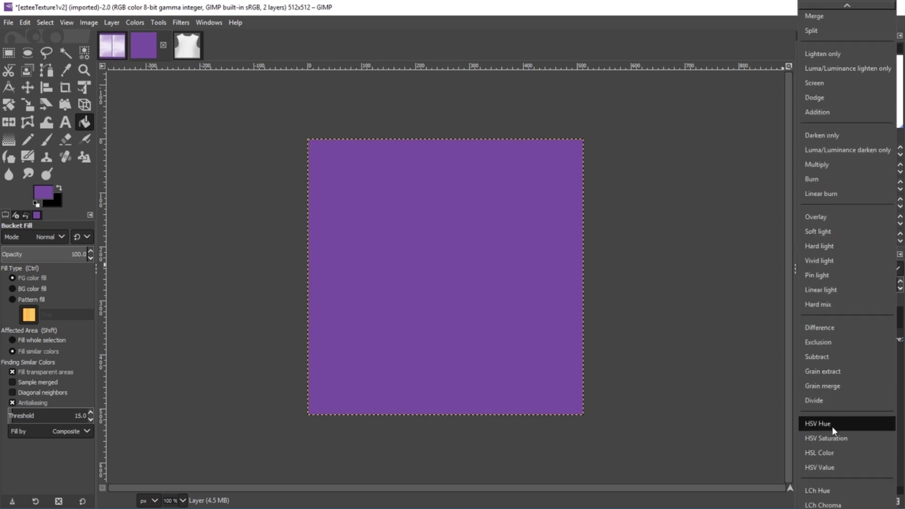
{"action": "left_click", "coordinate": [831, 465]}
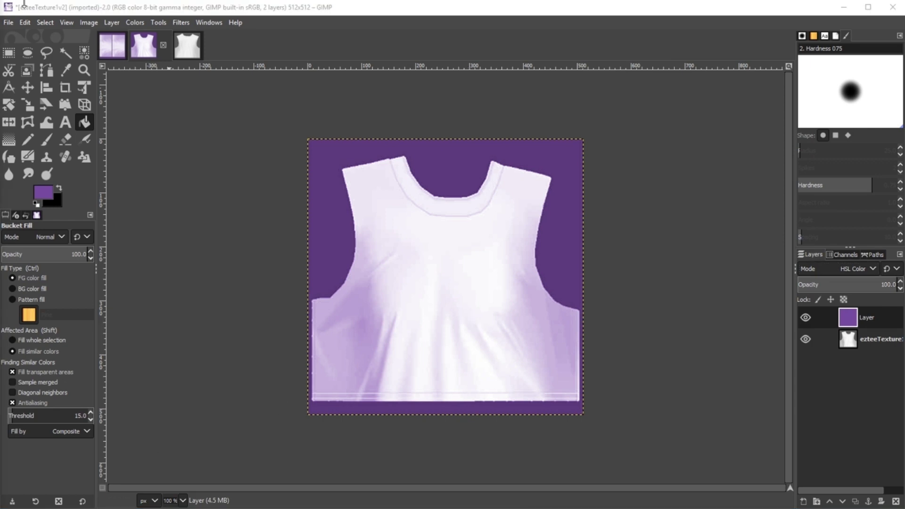
{"action": "left_click", "coordinate": [9, 22]}
Open the texture's export settings and file name, then cancel the export
{"action": "left_click", "coordinate": [67, 187]}
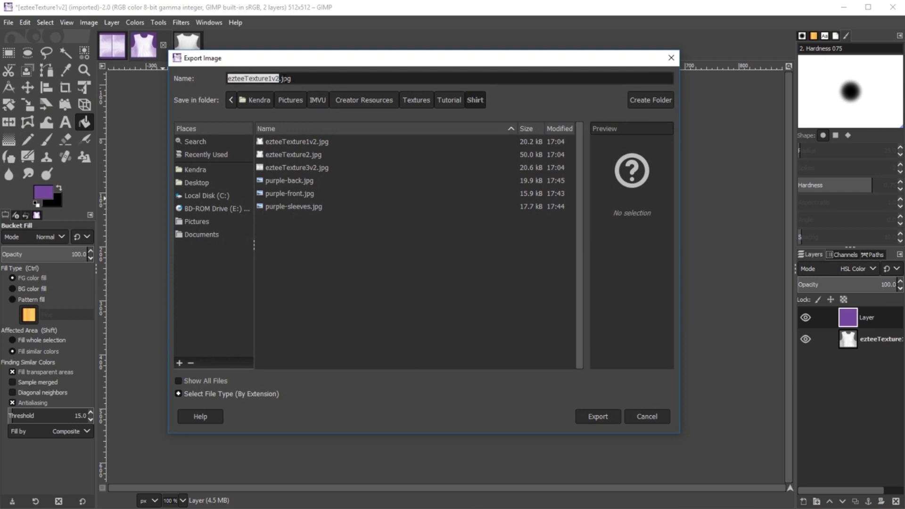
{"action": "left_click", "coordinate": [284, 79]}
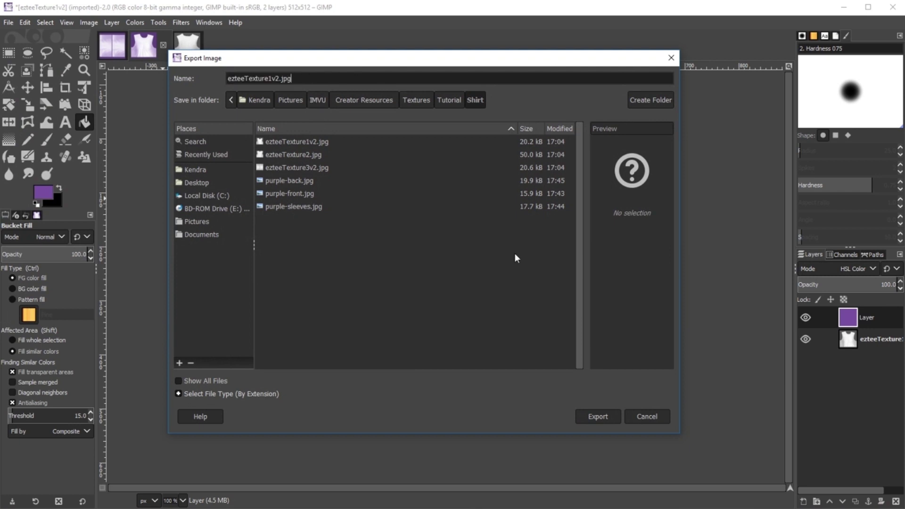
{"action": "left_click", "coordinate": [644, 417]}
Copy the purple HSL Color layer onto ezteeTexture2, then return to the ezteeTexture1v2 front texture
{"action": "left_click", "coordinate": [187, 52]}
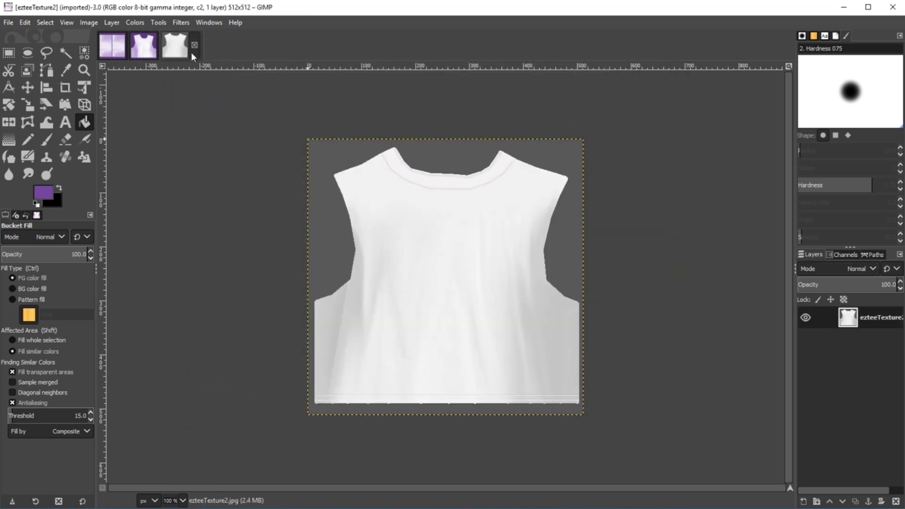
{"action": "left_click_drag", "start_coordinate": [783, 350], "coordinate": [545, 307]}
{"action": "left_click", "coordinate": [113, 50]}
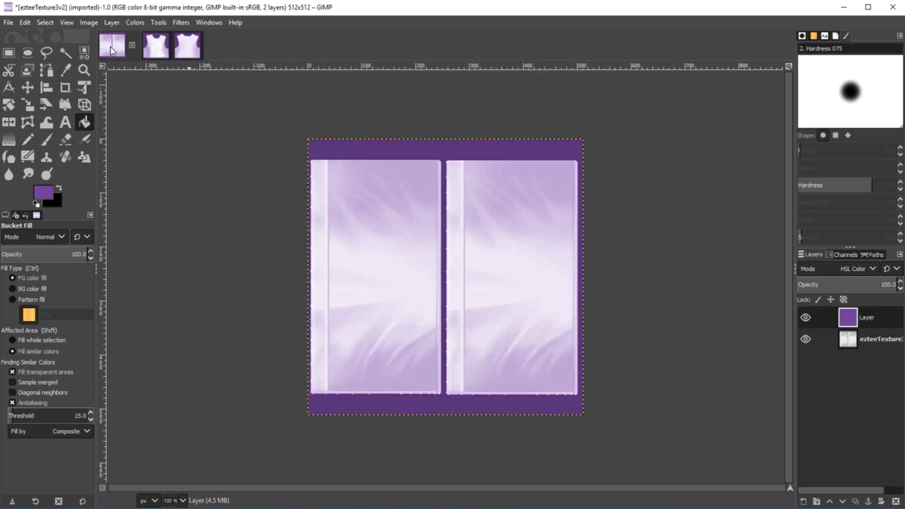
{"action": "left_click", "coordinate": [143, 47]}
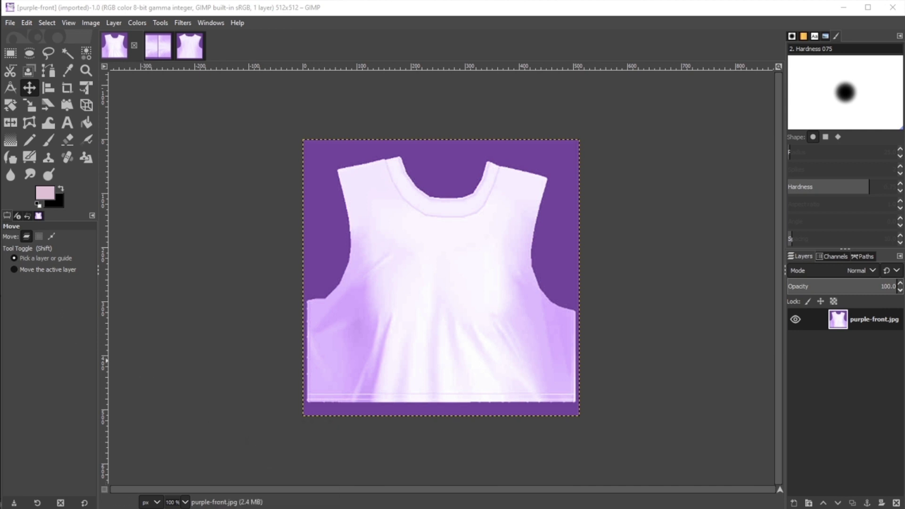
Bring up the shirt folder's File Explorer window and position it beside GIMP
{"action": "key", "text": "alt+Tab"}
{"action": "left_click_drag", "start_coordinate": [189, 4], "coordinate": [236, 13]}
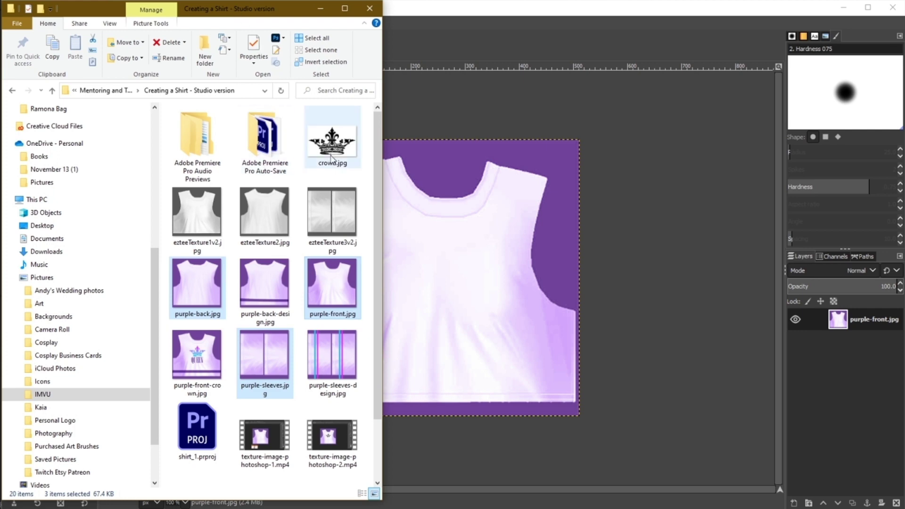
Drop crown.jpg from File Explorer onto the purple front texture as a new layer
{"action": "mouse_move", "coordinate": [332, 156]}
{"action": "left_click_drag", "start_coordinate": [327, 144], "coordinate": [435, 300]}
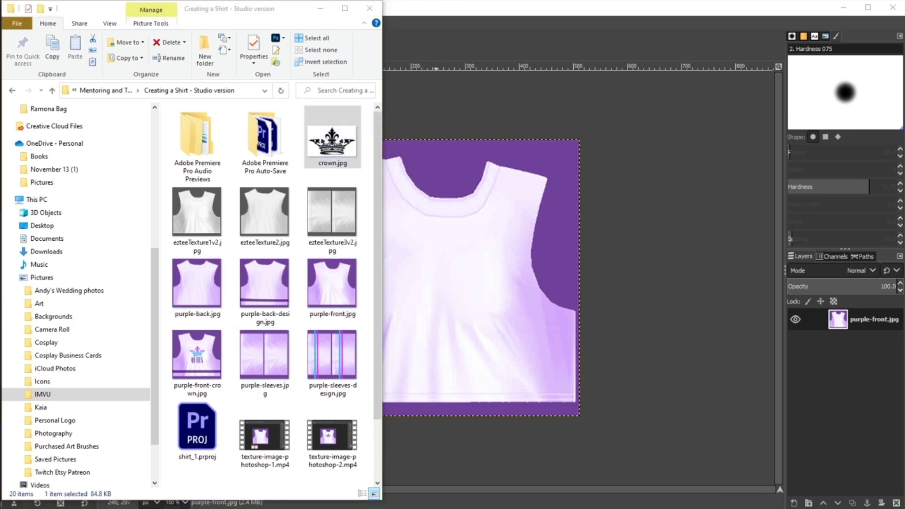
{"action": "left_click_drag", "start_coordinate": [199, 95], "coordinate": [521, 117]}
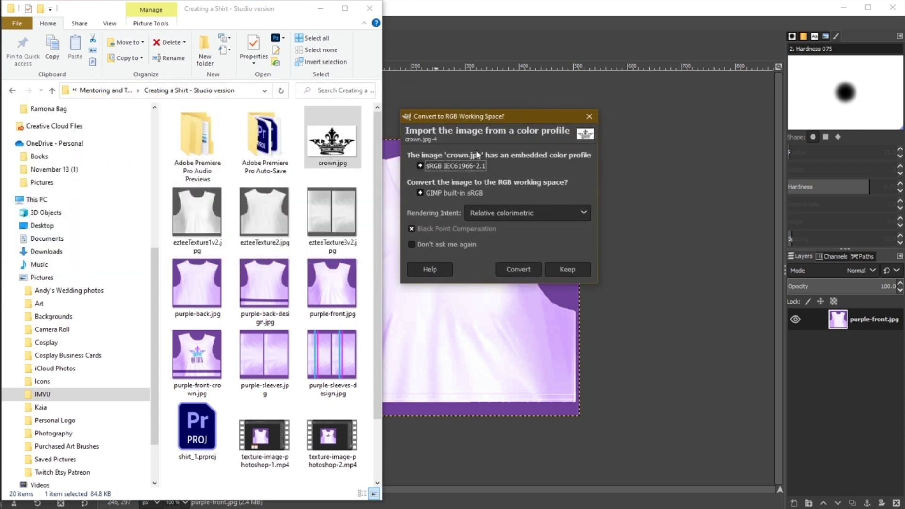
Confirm the crown import, then scale it to 357×227 over the lower shirt front
{"action": "left_click", "coordinate": [525, 269]}
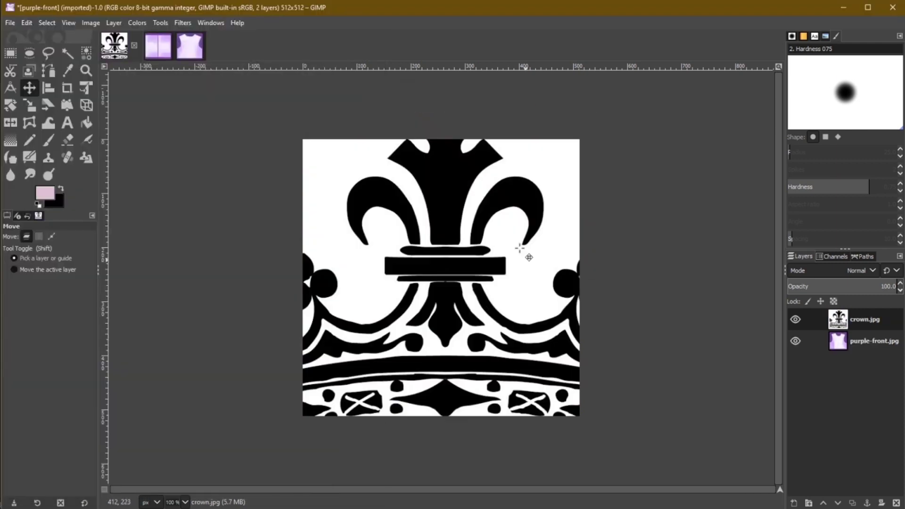
{"action": "left_click", "coordinate": [161, 23]}
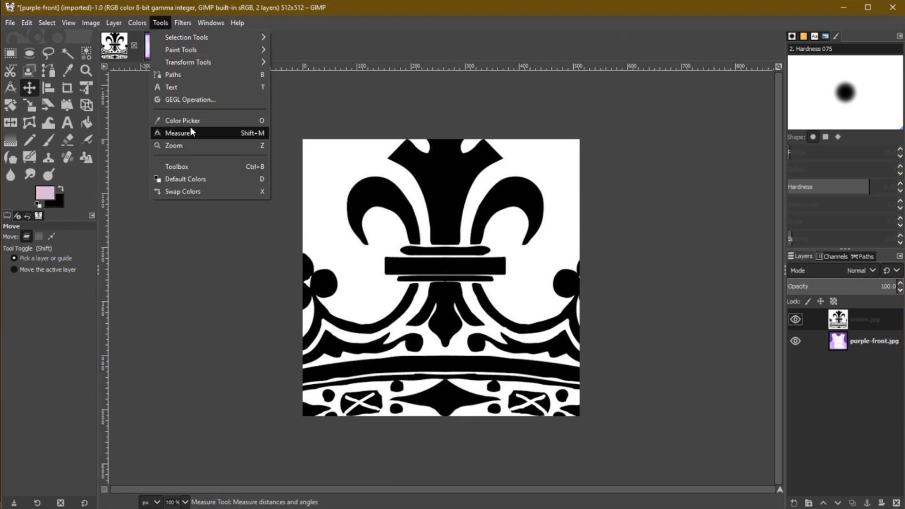
{"action": "mouse_move", "coordinate": [193, 63]}
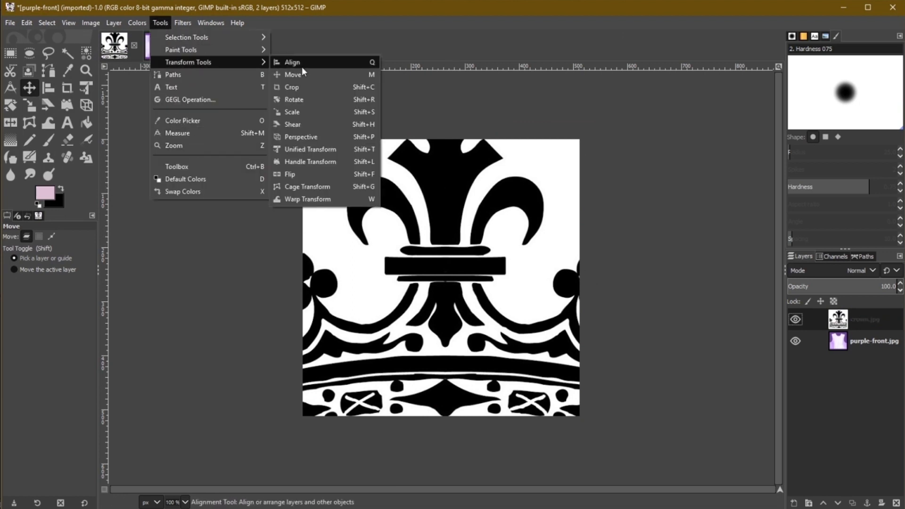
{"action": "left_click", "coordinate": [304, 112]}
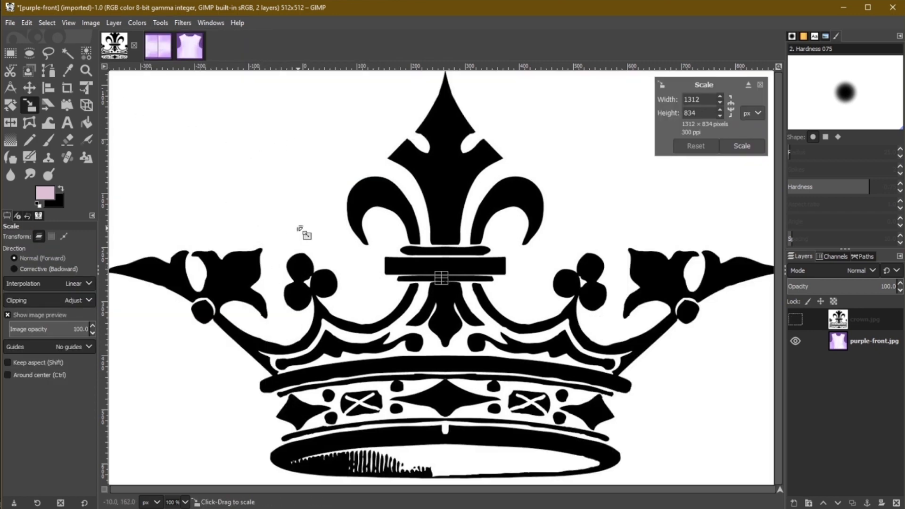
{"action": "left_click_drag", "start_coordinate": [154, 113], "coordinate": [665, 394]}
{"action": "left_click_drag", "start_coordinate": [584, 370], "coordinate": [600, 385]}
{"action": "left_click_drag", "start_coordinate": [708, 447], "coordinate": [454, 336]}
{"action": "left_click", "coordinate": [735, 144]}
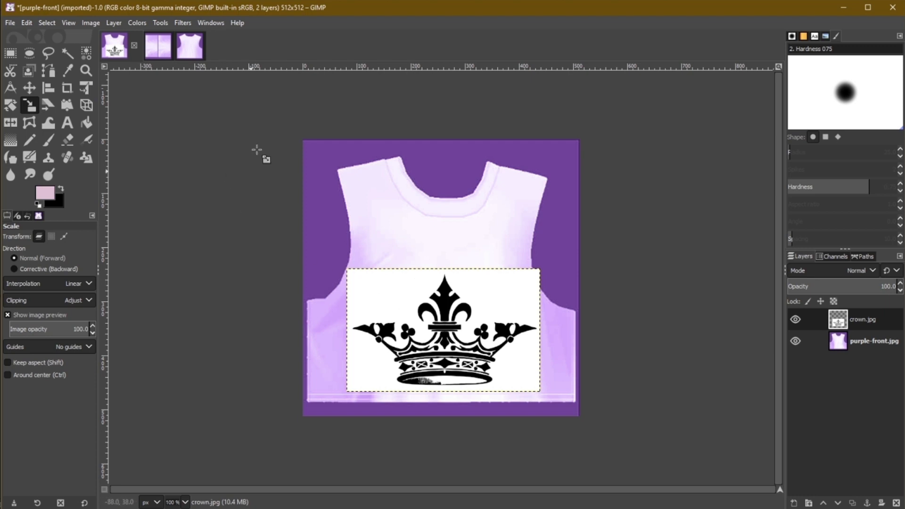
Select the white area around the crown by colour and delete it
{"action": "left_click", "coordinate": [45, 23]}
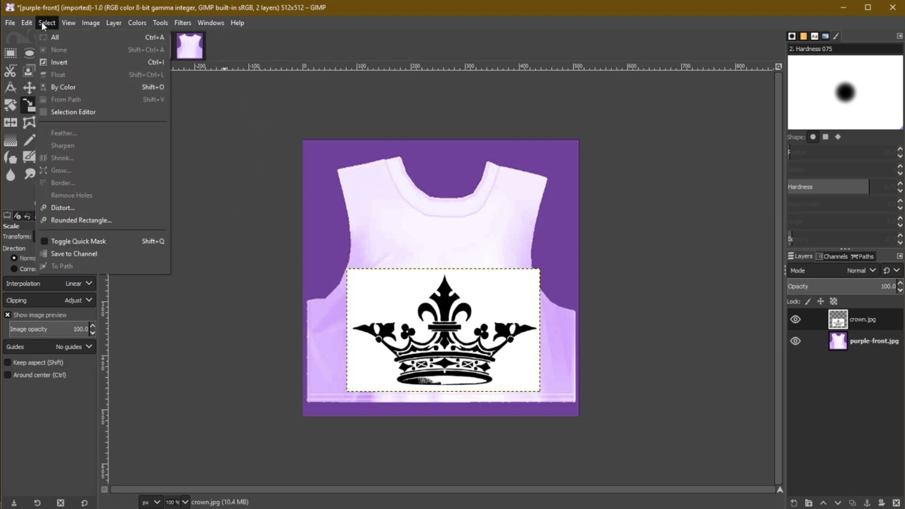
{"action": "left_click", "coordinate": [71, 89]}
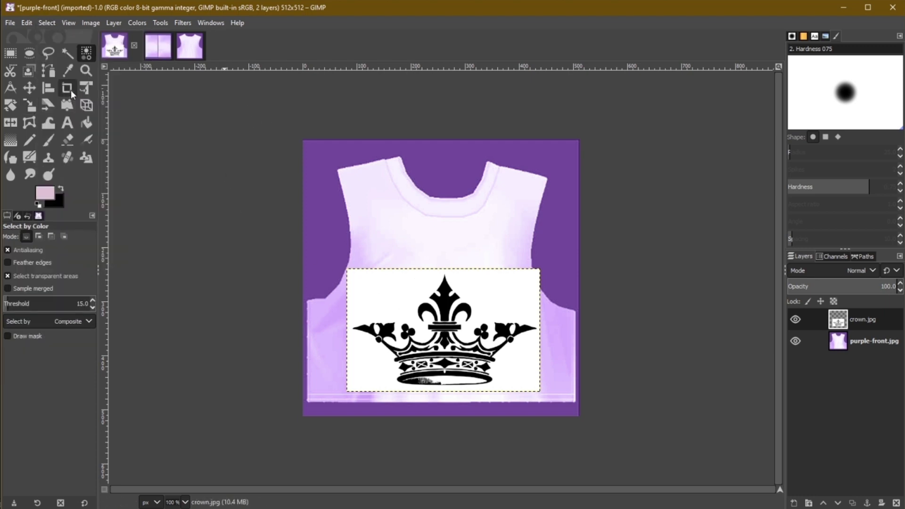
{"action": "left_click", "coordinate": [387, 293]}
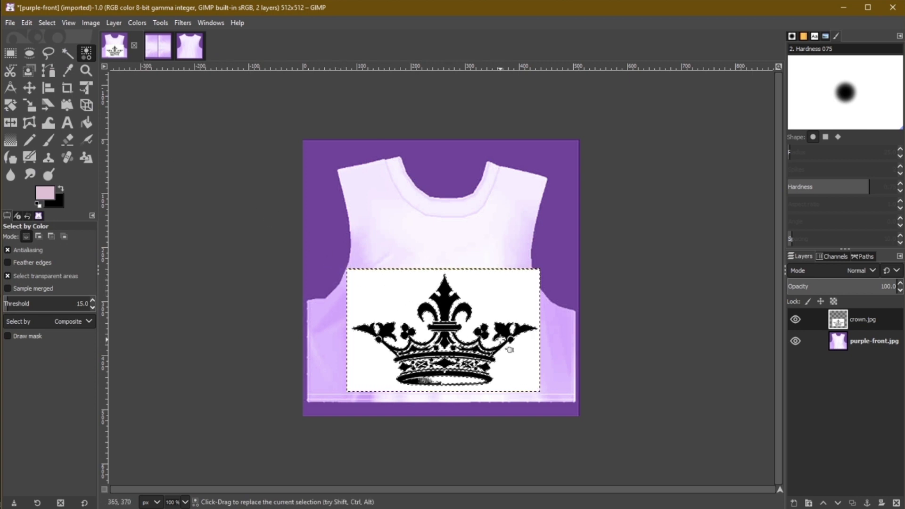
{"action": "key", "text": "Delete"}
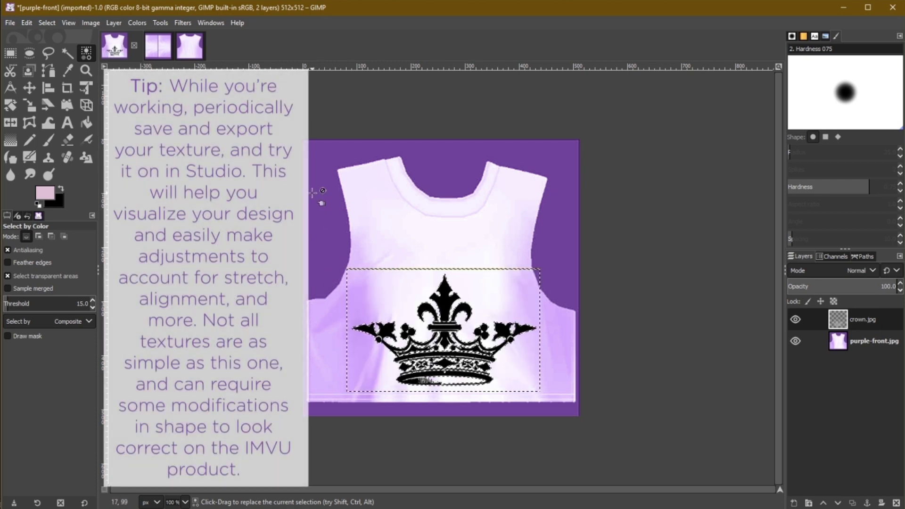
Scale the crown down to about 185×138 px and move it onto the upper chest
{"action": "key", "text": "shift+s"}
{"action": "left_click", "coordinate": [540, 333]}
{"action": "left_click_drag", "start_coordinate": [539, 330], "coordinate": [513, 330]}
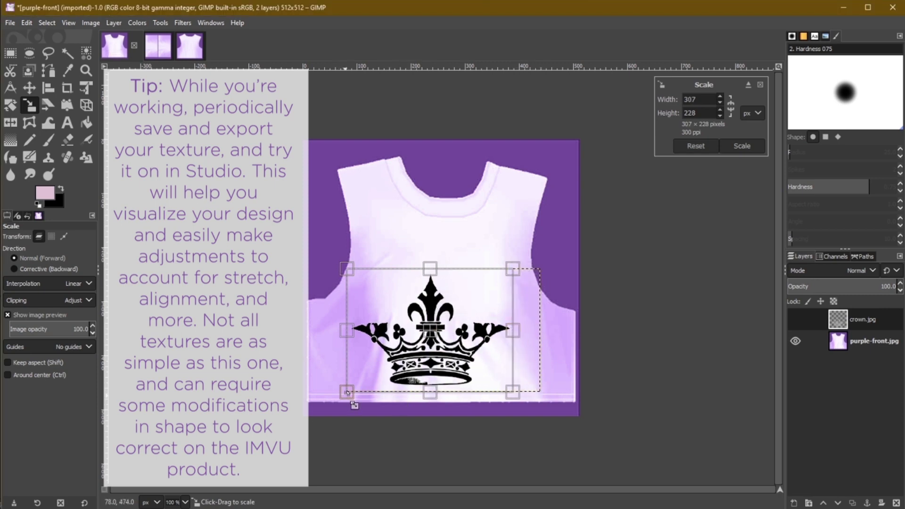
{"action": "left_click_drag", "start_coordinate": [347, 392], "coordinate": [409, 346]}
{"action": "left_click_drag", "start_coordinate": [467, 304], "coordinate": [449, 270]}
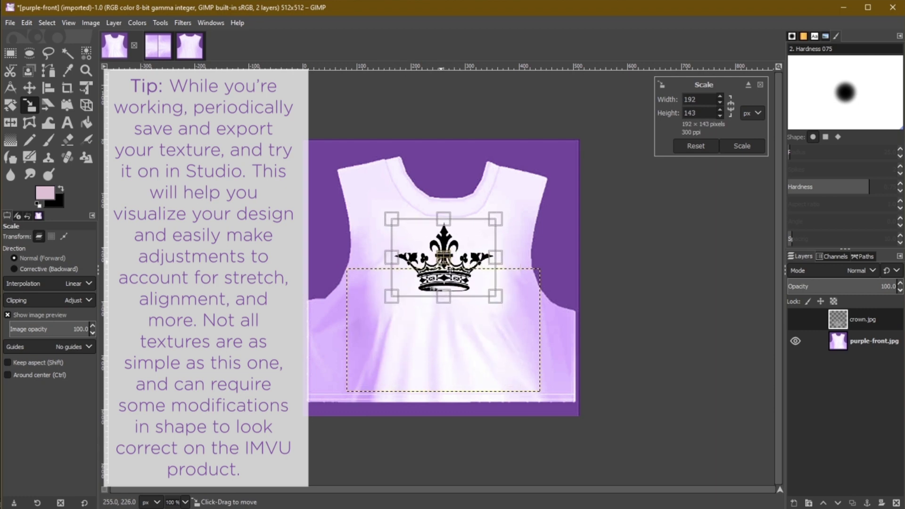
{"action": "left_click_drag", "start_coordinate": [391, 220], "coordinate": [395, 222]}
{"action": "left_click", "coordinate": [736, 145]}
Add centred QUEEN text in the Onyx font at 75 px beneath the crown
{"action": "left_click", "coordinate": [67, 123]}
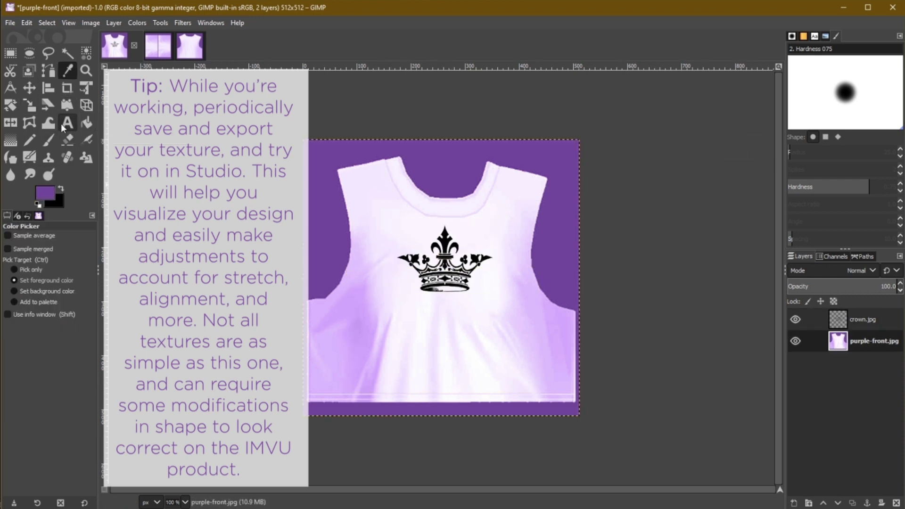
{"action": "left_click_drag", "start_coordinate": [394, 294], "coordinate": [495, 322]}
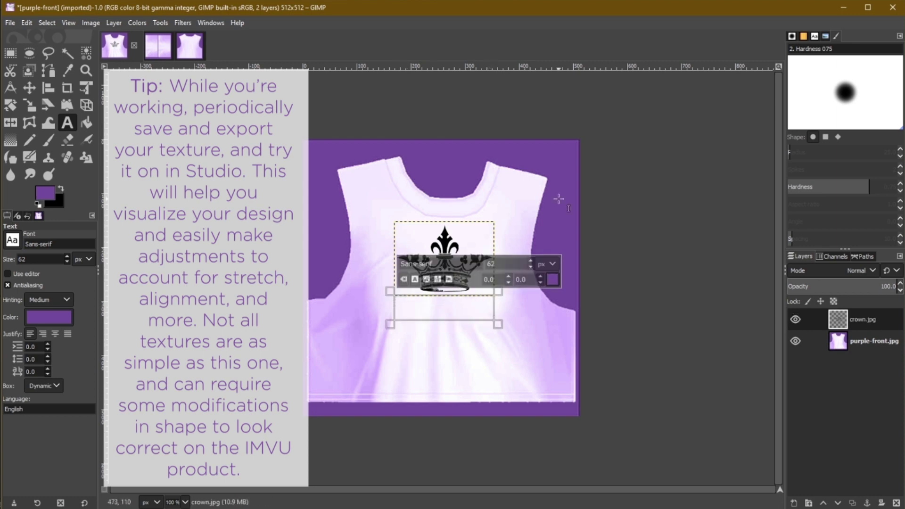
{"action": "type", "text": "QUEEN"}
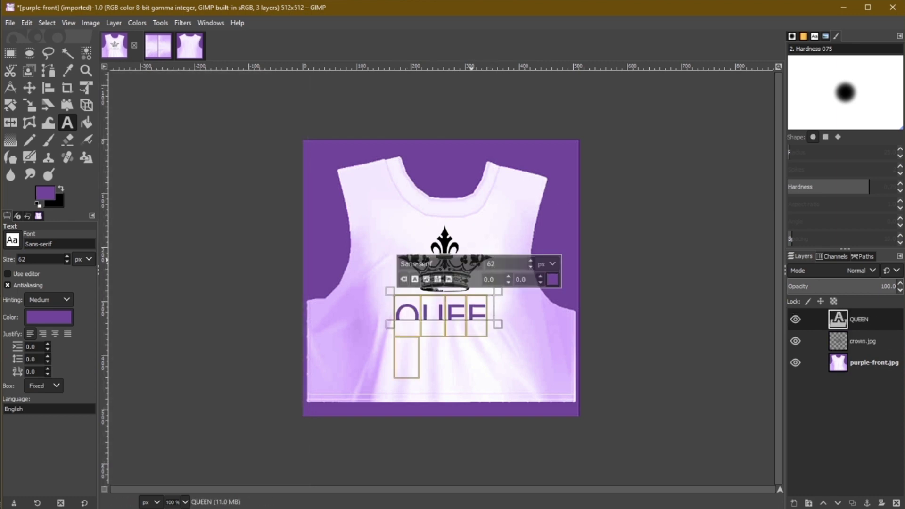
{"action": "left_click", "coordinate": [12, 240]}
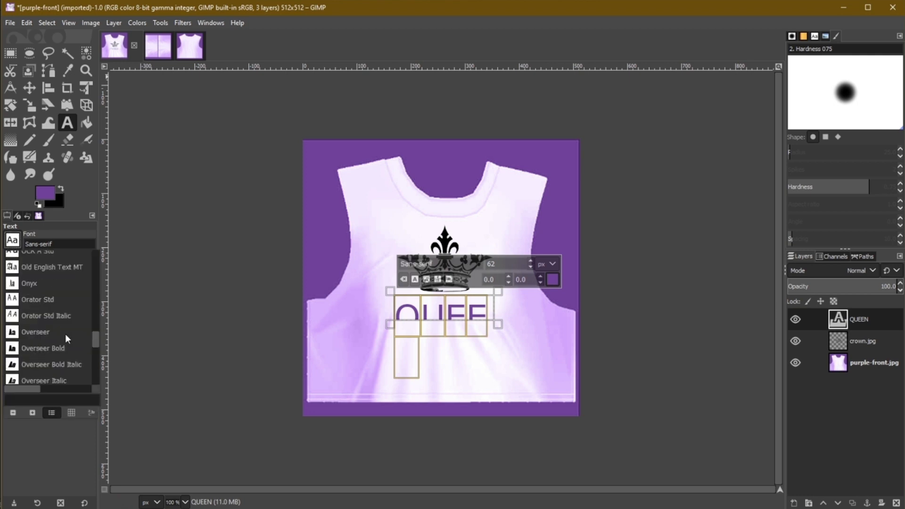
{"action": "left_click", "coordinate": [30, 283]}
{"action": "left_click_drag", "start_coordinate": [498, 325], "coordinate": [498, 367]}
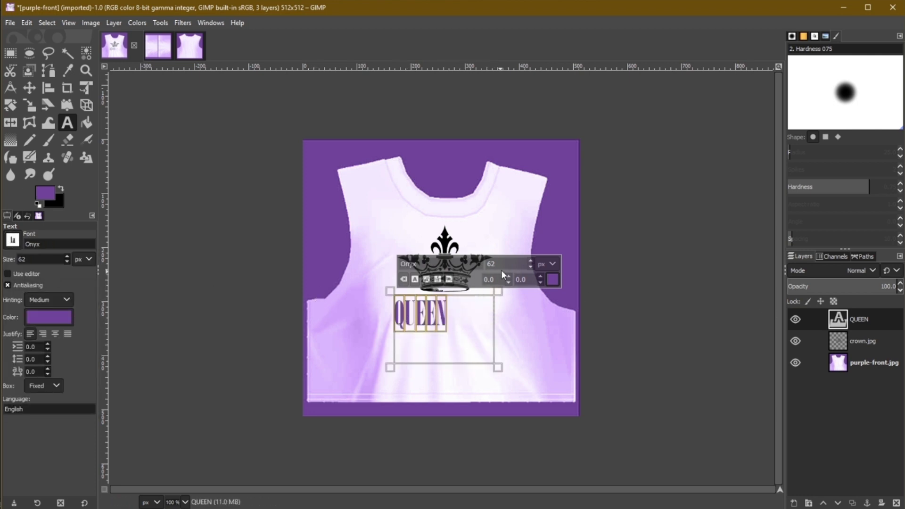
{"action": "scroll", "coordinate": [531, 262], "scroll_direction": "up", "scroll_amount": 13}
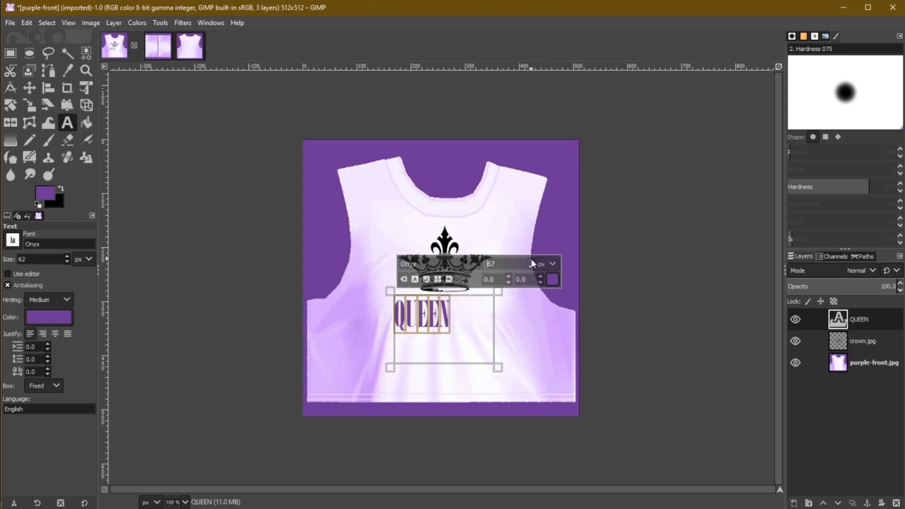
{"action": "left_click", "coordinate": [55, 333]}
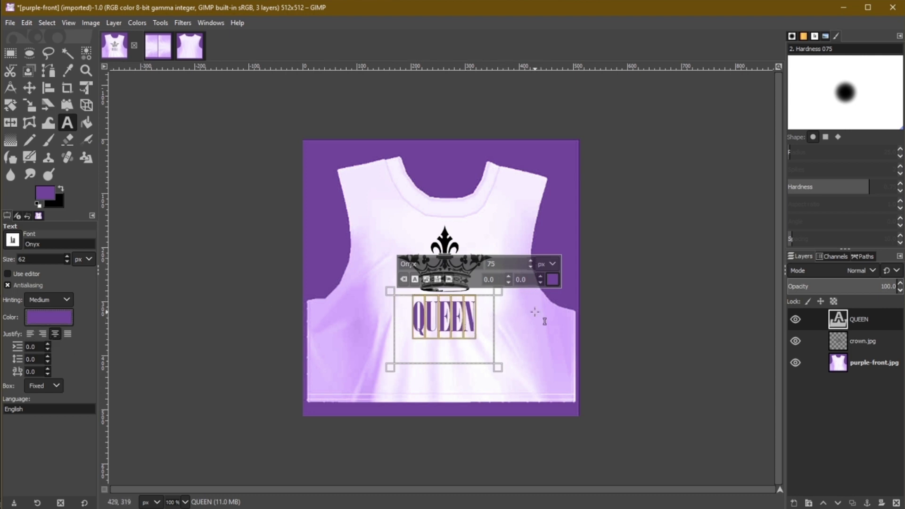
{"action": "left_click", "coordinate": [605, 304]}
Set the foreground colour to pink
{"action": "left_click", "coordinate": [29, 88]}
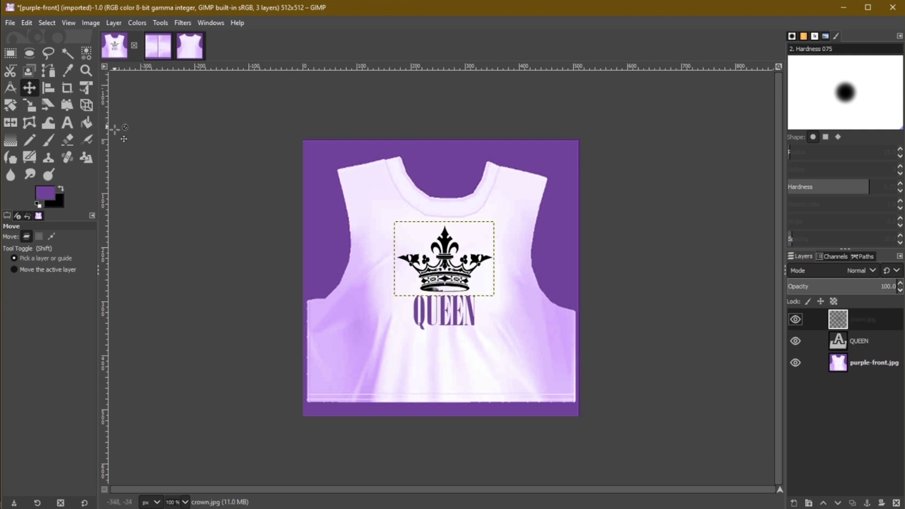
{"action": "left_click", "coordinate": [49, 197]}
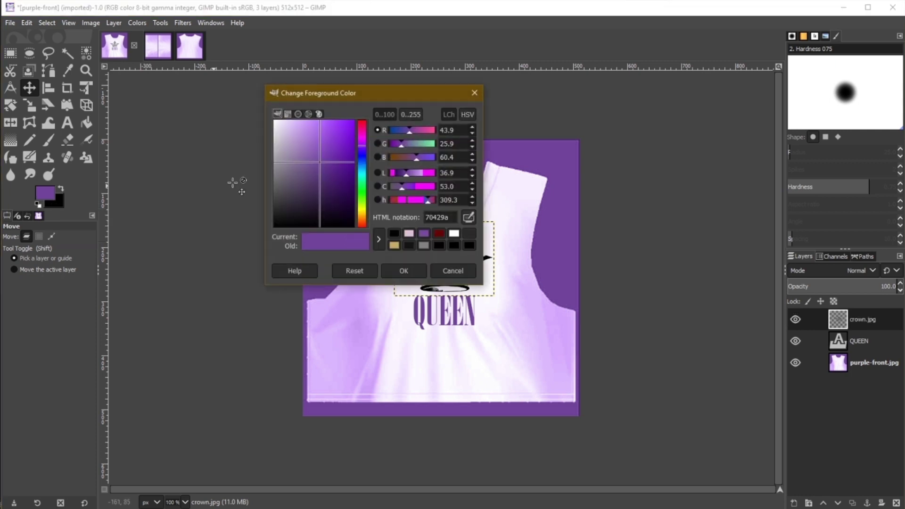
{"action": "left_click", "coordinate": [434, 131]}
{"action": "left_click", "coordinate": [403, 271]}
Set the background colour to teal and select the crown's shape from its layer
{"action": "left_click", "coordinate": [61, 203]}
{"action": "left_click", "coordinate": [418, 200]}
{"action": "left_click_drag", "start_coordinate": [418, 200], "coordinate": [424, 199]}
{"action": "left_click", "coordinate": [403, 271]}
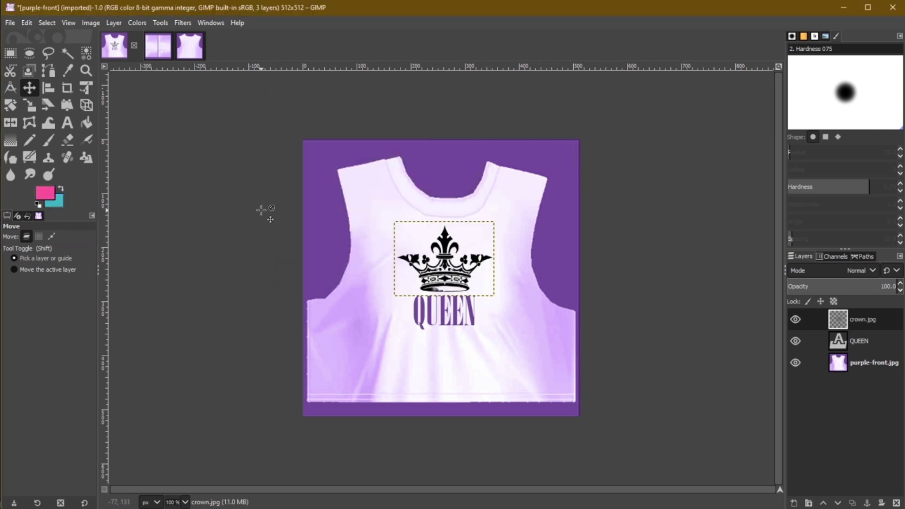
{"action": "left_click", "coordinate": [838, 324]}
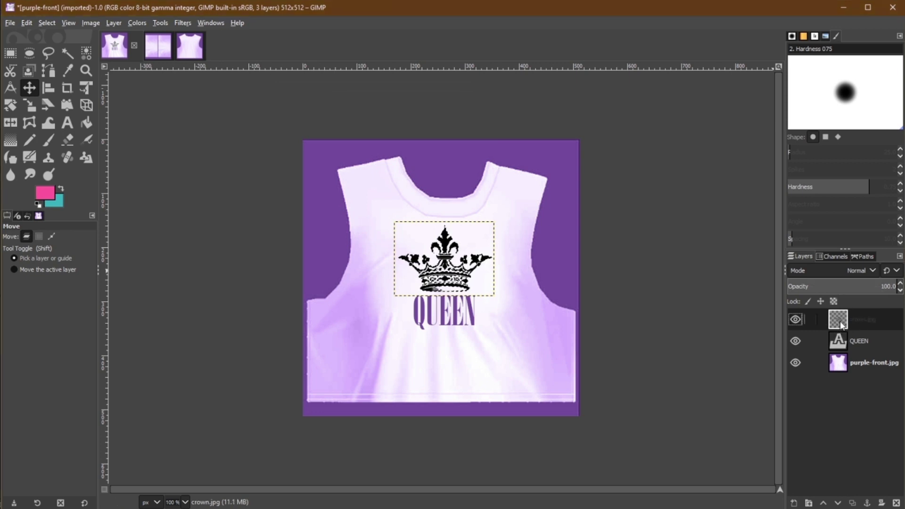
On a new transparent layer, fill the crown top-to-bottom with a pink-to-teal gradient
{"action": "left_click", "coordinate": [793, 503]}
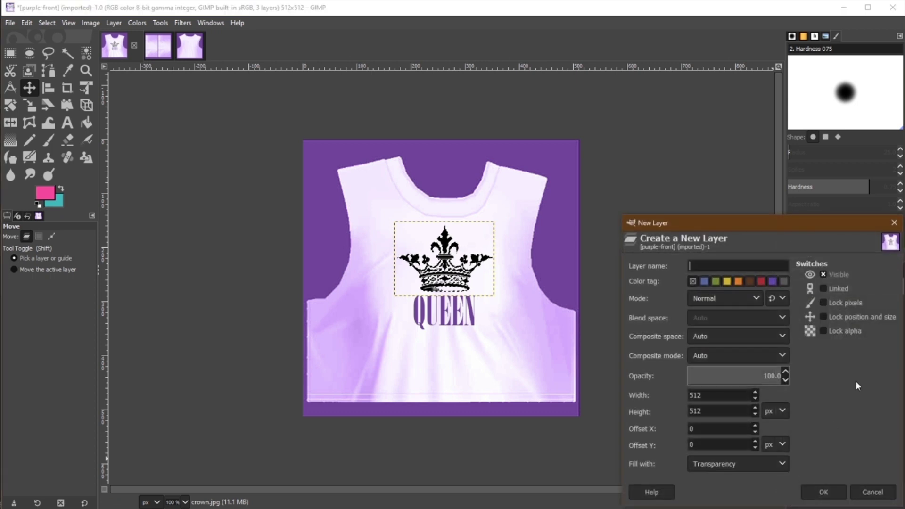
{"action": "left_click", "coordinate": [825, 492]}
{"action": "key", "text": "g"}
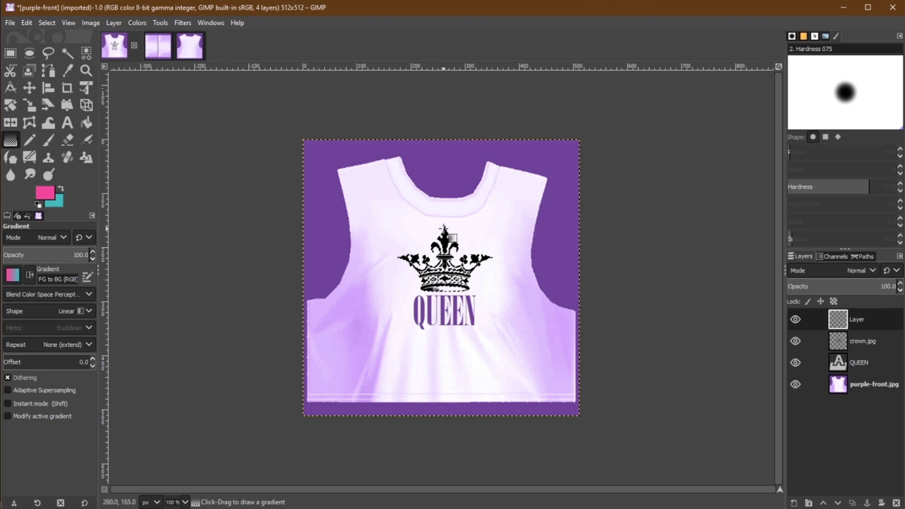
{"action": "left_click_drag", "start_coordinate": [445, 226], "coordinate": [445, 293]}
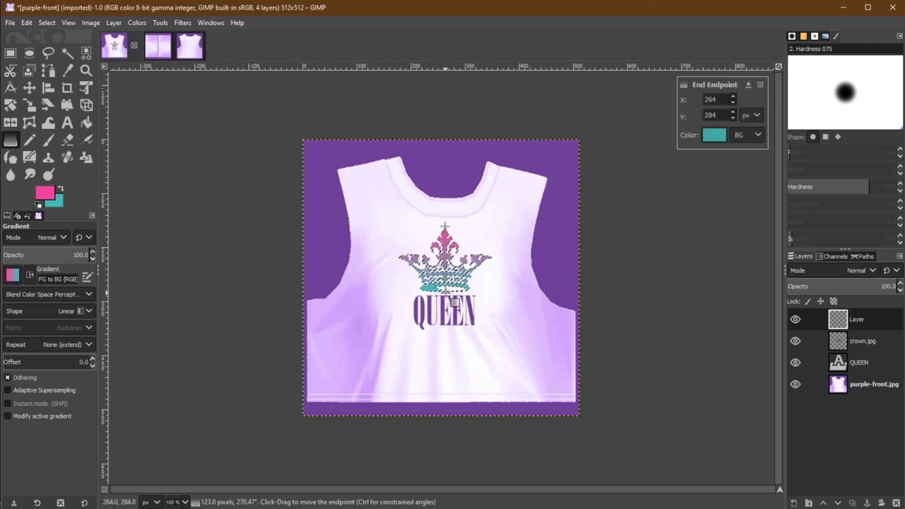
On a new layer, fill a thin band across the shirt's lower edge with the shirt's sampled purple
{"action": "key", "text": "shift+ctrl+n"}
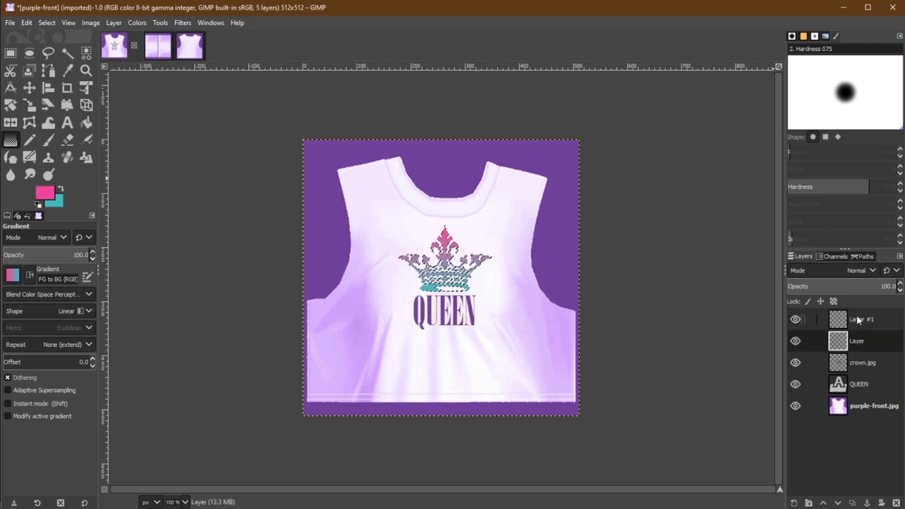
{"action": "left_click", "coordinate": [12, 54]}
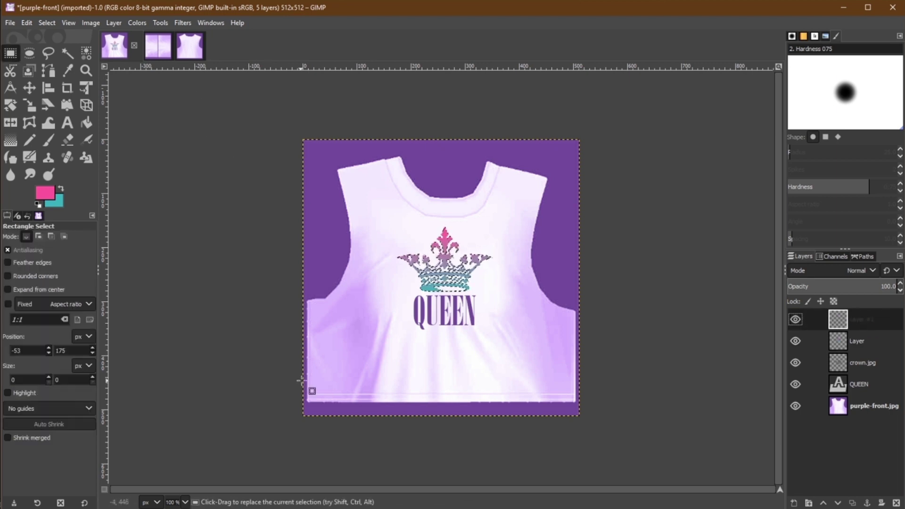
{"action": "left_click_drag", "start_coordinate": [299, 361], "coordinate": [615, 379]}
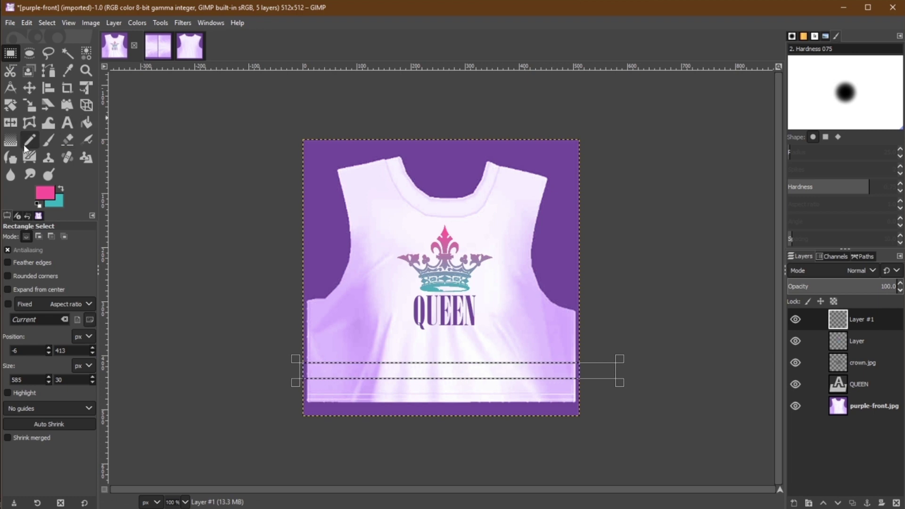
{"action": "left_click", "coordinate": [68, 70]}
{"action": "left_click", "coordinate": [337, 154]}
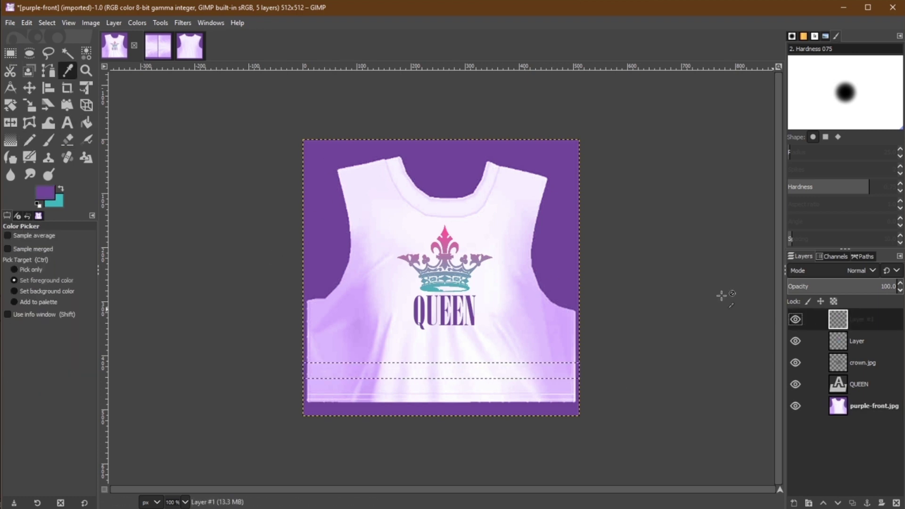
{"action": "left_click", "coordinate": [86, 122]}
{"action": "left_click", "coordinate": [414, 369]}
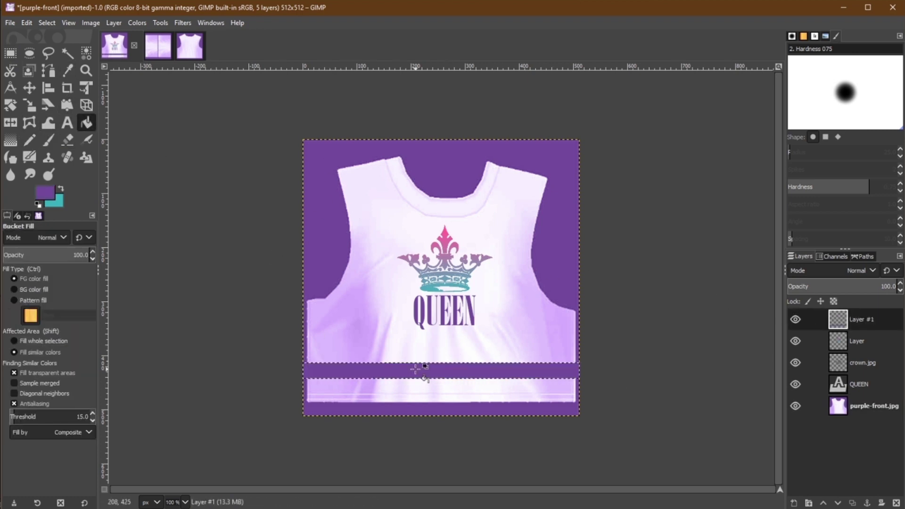
Set the stripe layer's blending mode to Multiply
{"action": "left_click", "coordinate": [859, 273]}
{"action": "left_click", "coordinate": [829, 470]}
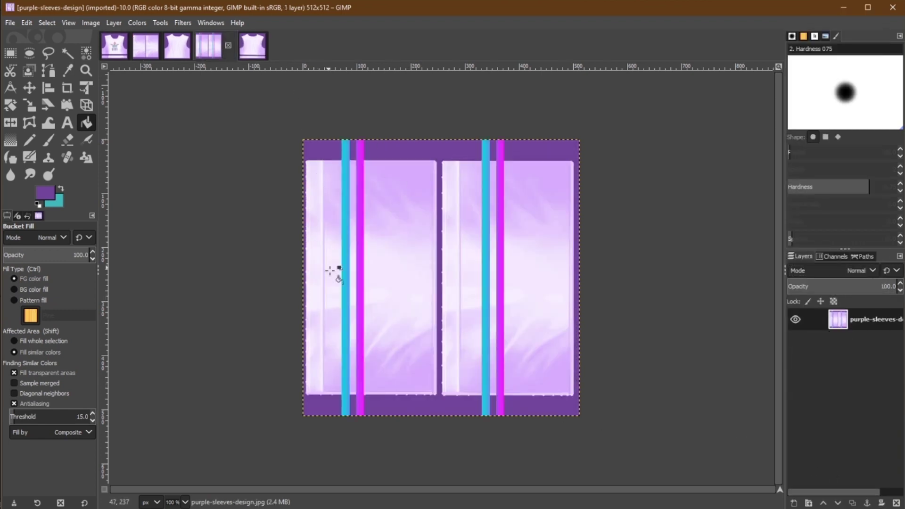
{"action": "left_click", "coordinate": [253, 50]}
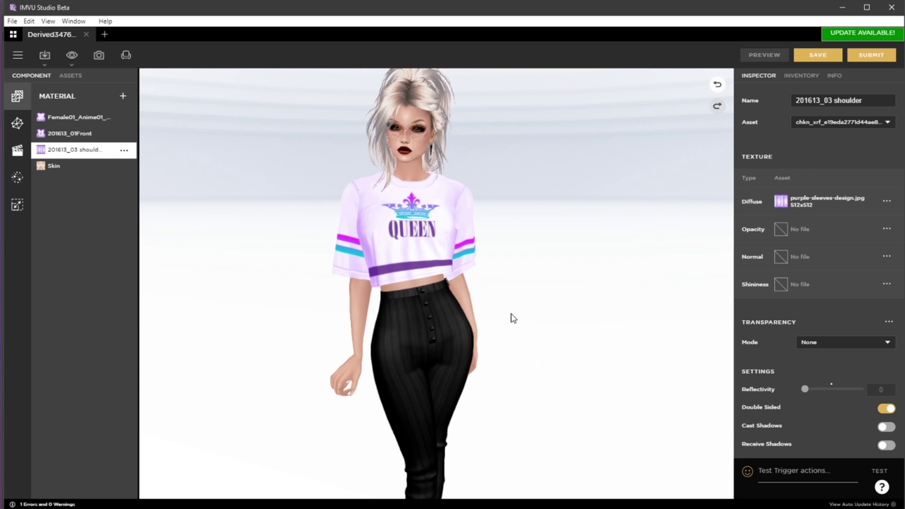
Zoom into the shirt hem in the 3D viewport and rotate to face the shirt front
{"action": "scroll", "coordinate": [360, 225], "scroll_direction": "up", "scroll_amount": 10}
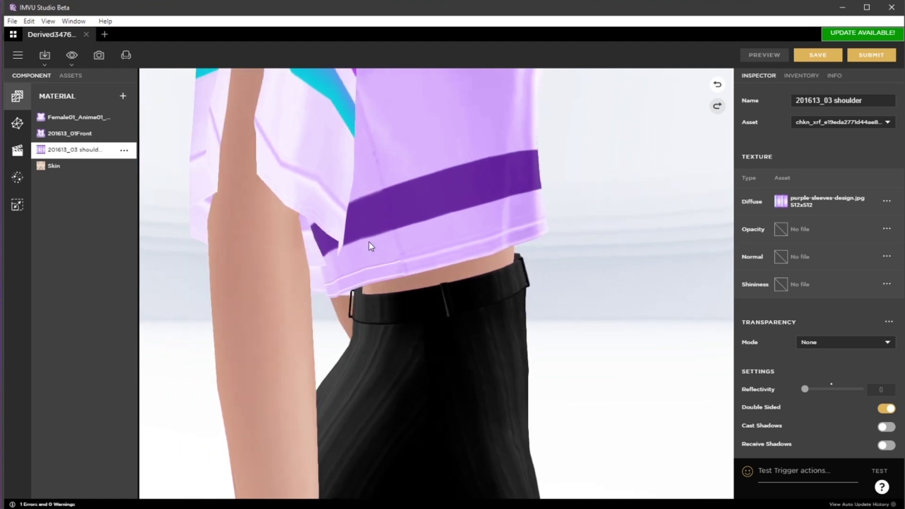
{"action": "left_click_drag", "start_coordinate": [510, 228], "coordinate": [320, 236]}
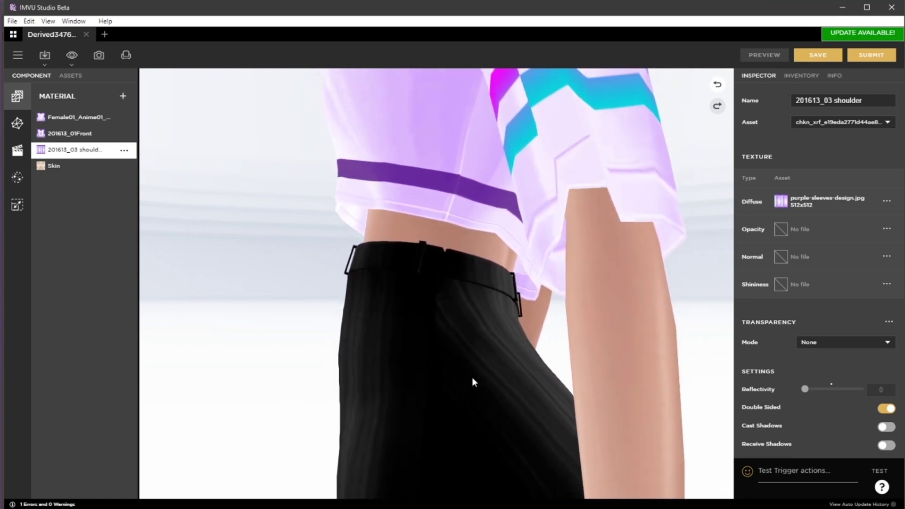
Zoom out to the full avatar and orbit around it to check every side
{"action": "scroll", "coordinate": [474, 382], "scroll_direction": "down", "scroll_amount": 5}
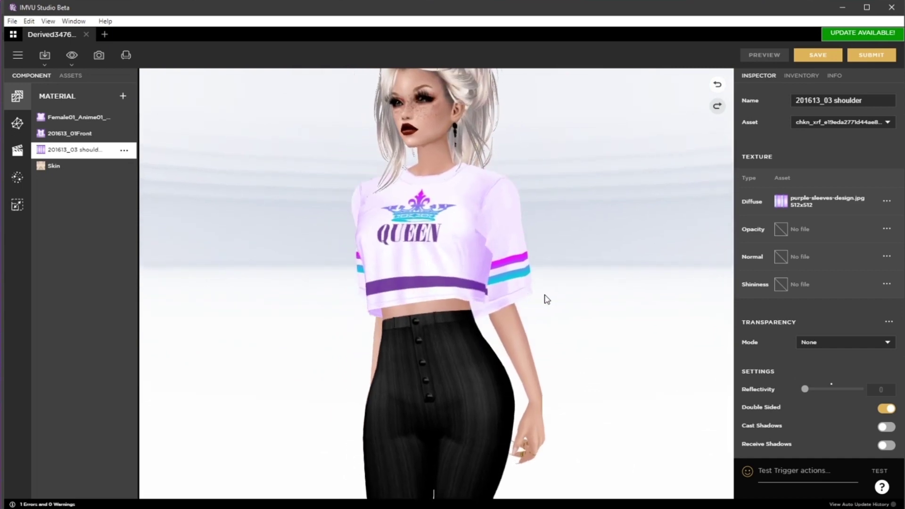
{"action": "left_click_drag", "start_coordinate": [522, 299], "coordinate": [583, 307]}
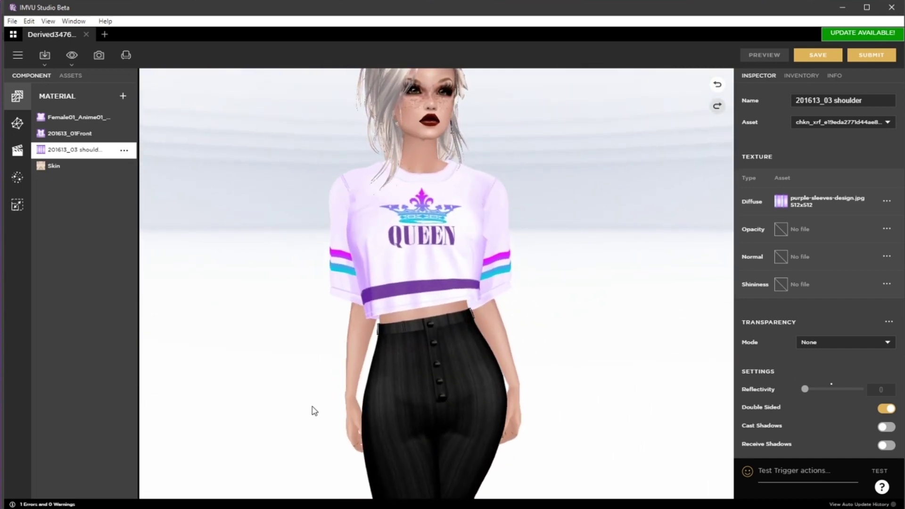